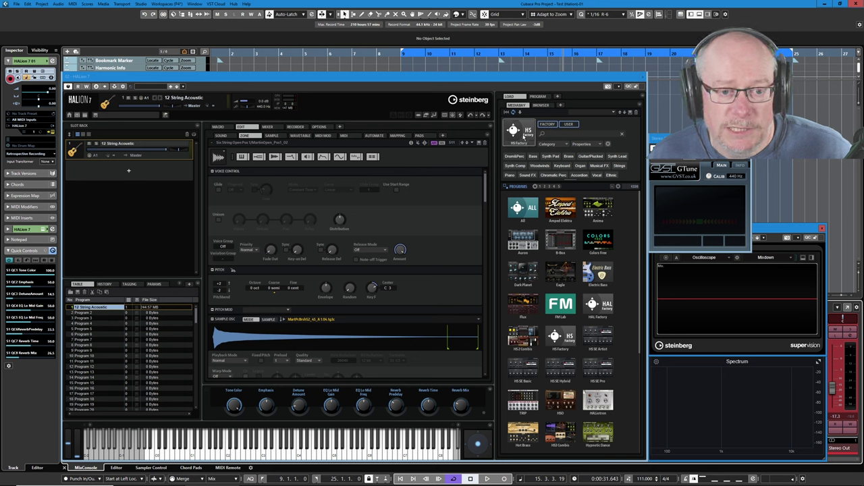
# Load the 3 Osc Lead program from the HS Factory library, replacing 12 String Acoustic.
pyautogui.click(518, 128)
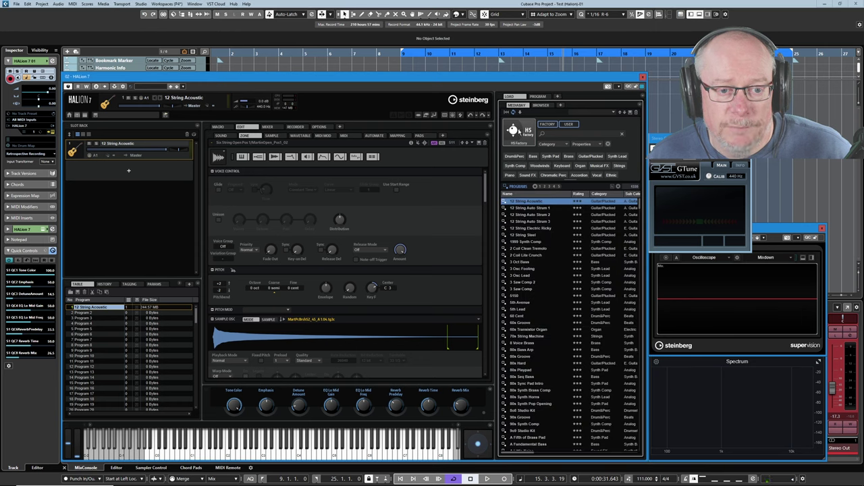
pyautogui.click(518, 129)
pyautogui.click(518, 128)
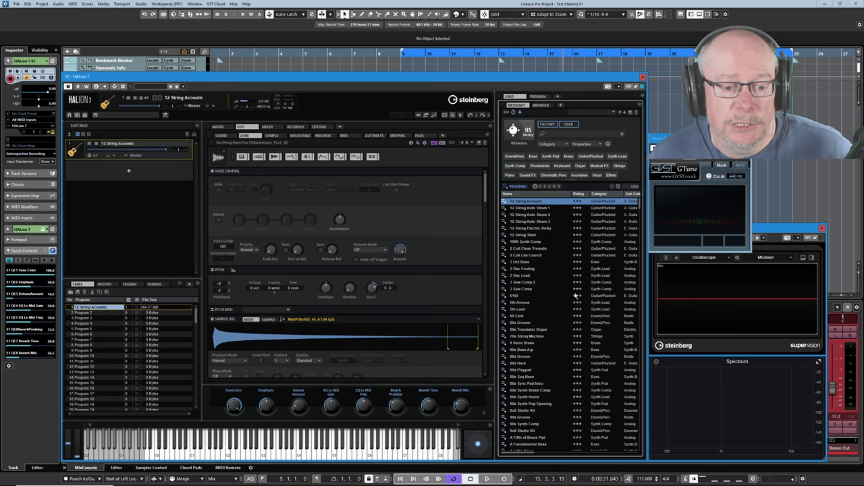
pyautogui.click(518, 128)
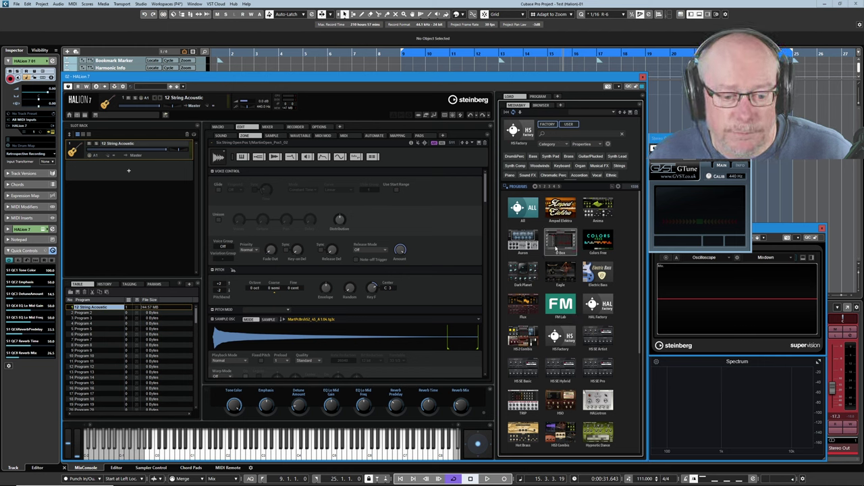
pyautogui.click(564, 335)
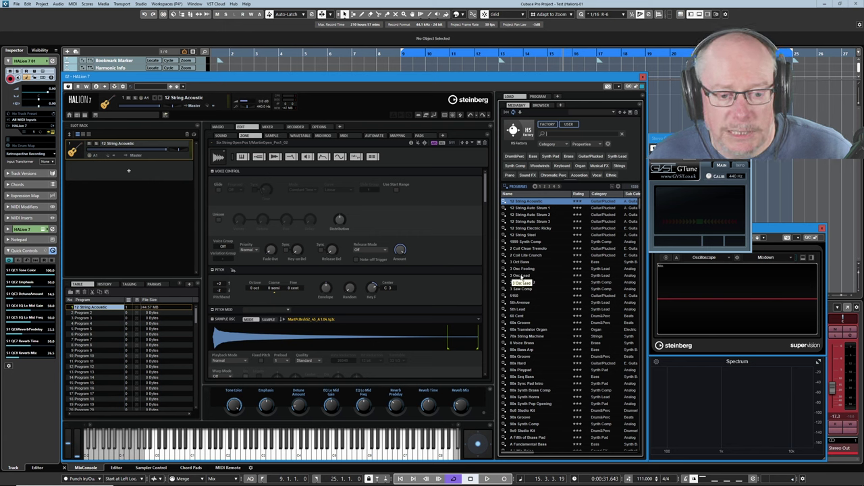
pyautogui.doubleClick(521, 276)
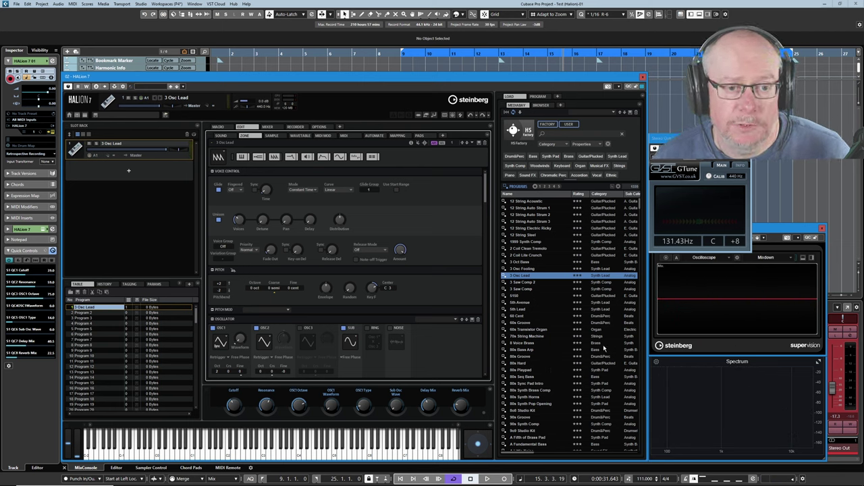
# Show the program tree with the 3 Osc Lead layer, empty layer and Program-Bus Reverb expanded.
pyautogui.click(540, 97)
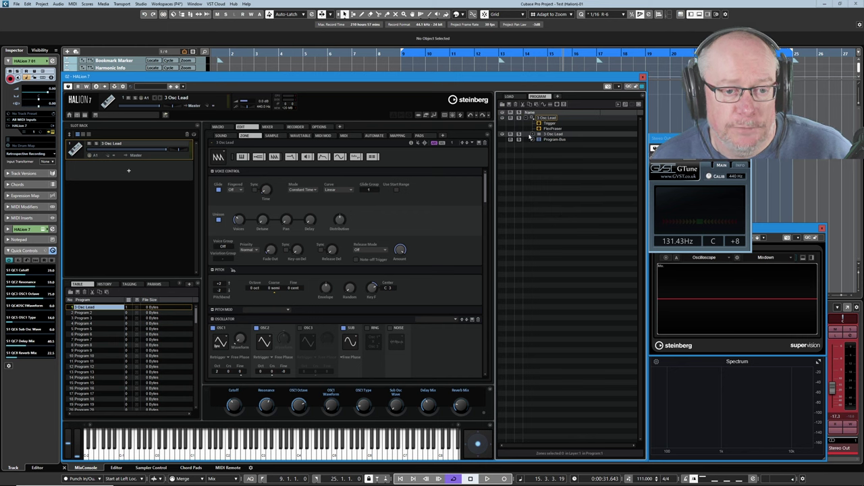
pyautogui.click(533, 135)
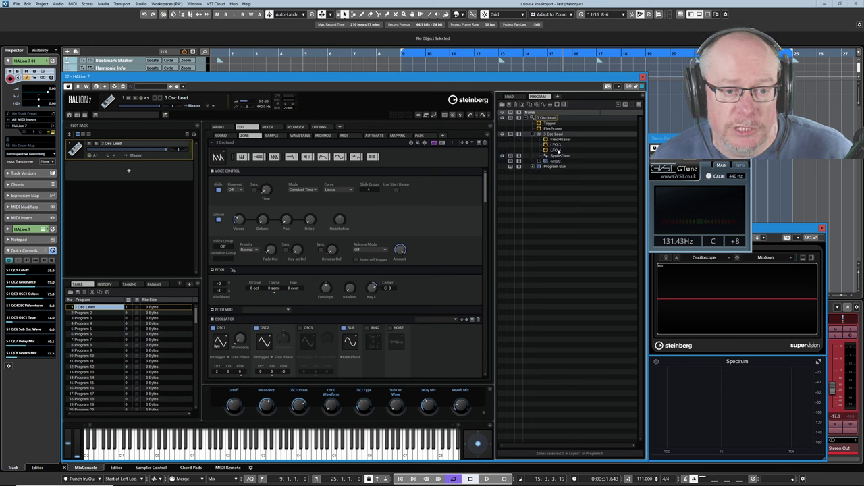
pyautogui.click(539, 161)
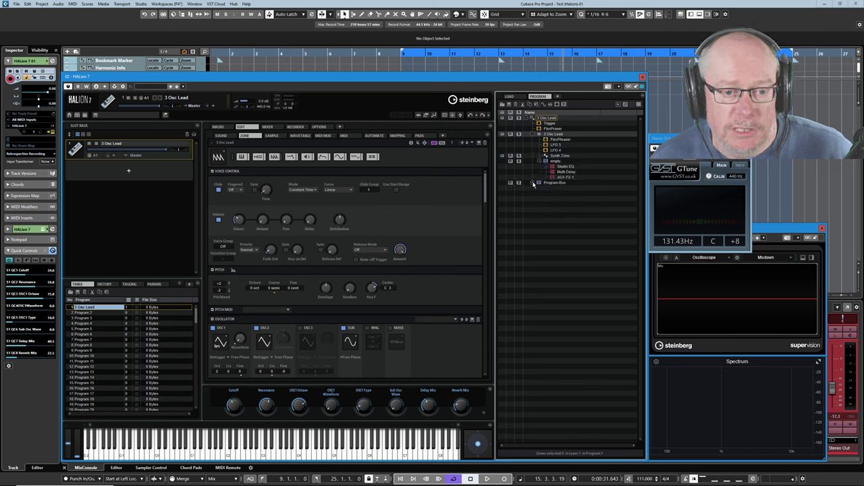
pyautogui.click(533, 183)
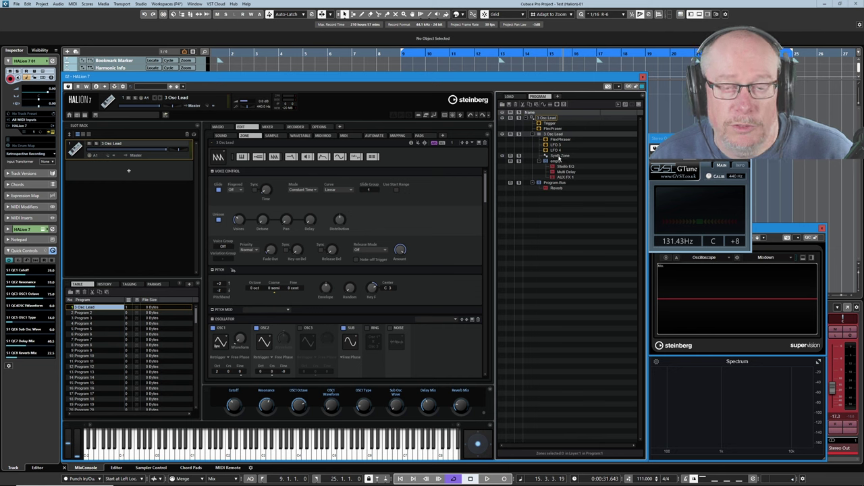
# Select the Synth Zone and scroll through its OSC1, OSC2, sub, OSC3, ring and noise sections.
pyautogui.click(559, 156)
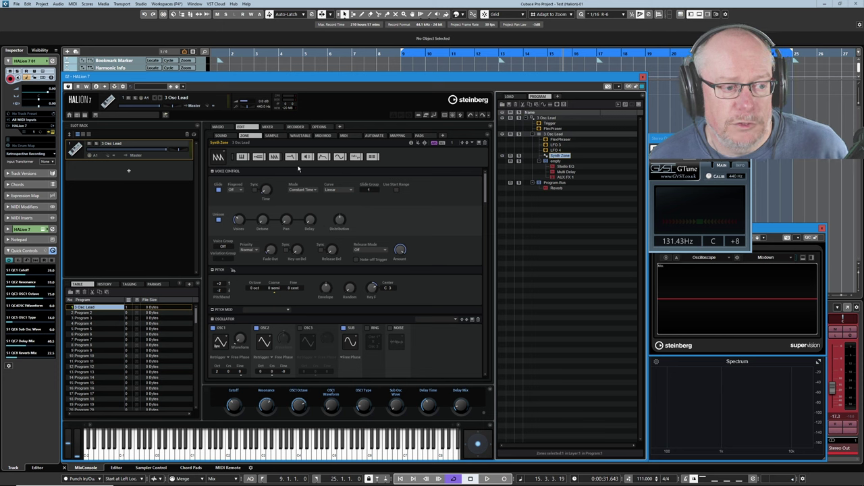
pyautogui.moveTo(485, 188)
pyautogui.mouseDown()
pyautogui.moveTo(488, 289)
pyautogui.moveTo(488, 195)
pyautogui.mouseUp()
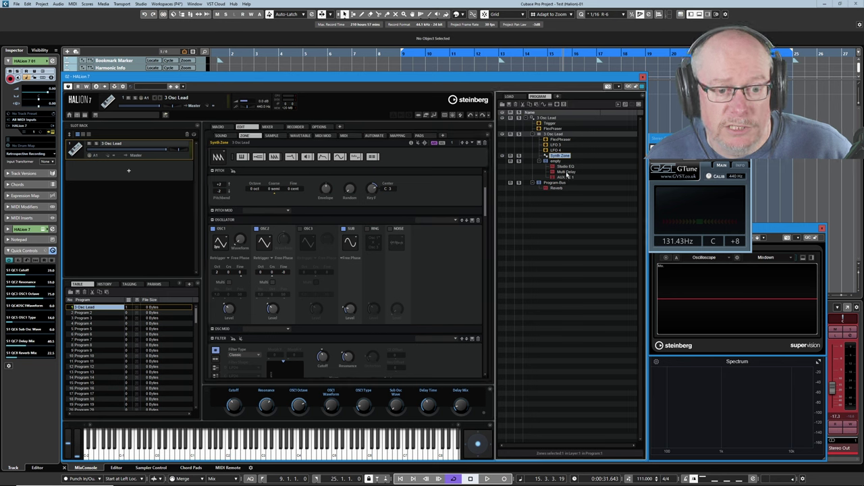
# Review the Multi Delay and Reverb parameters, then show the Synth Zone's full-keyboard mapping.
pyautogui.click(566, 172)
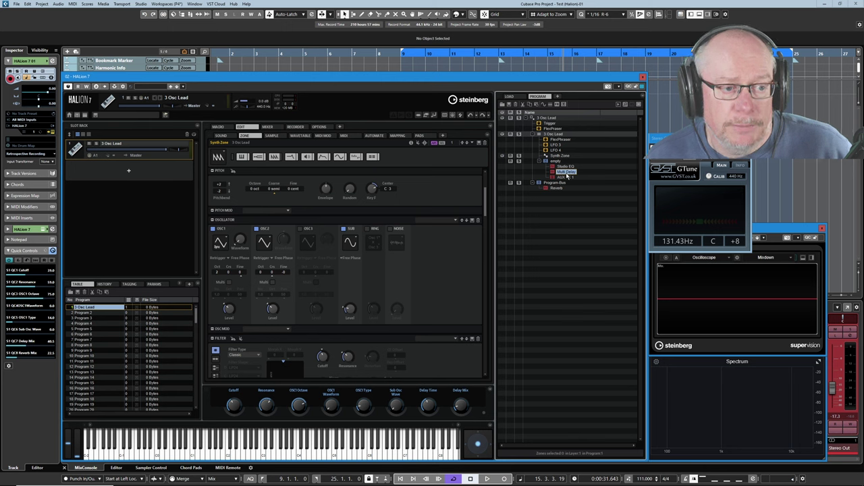
pyautogui.click(479, 179)
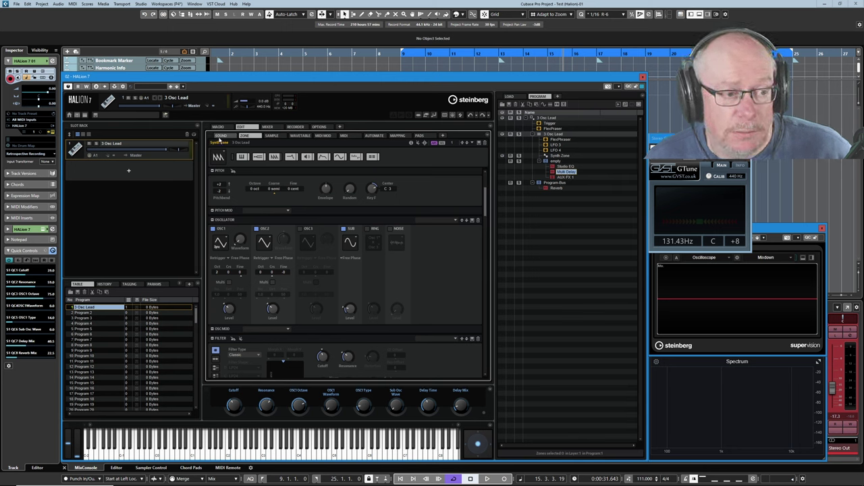
pyautogui.click(220, 137)
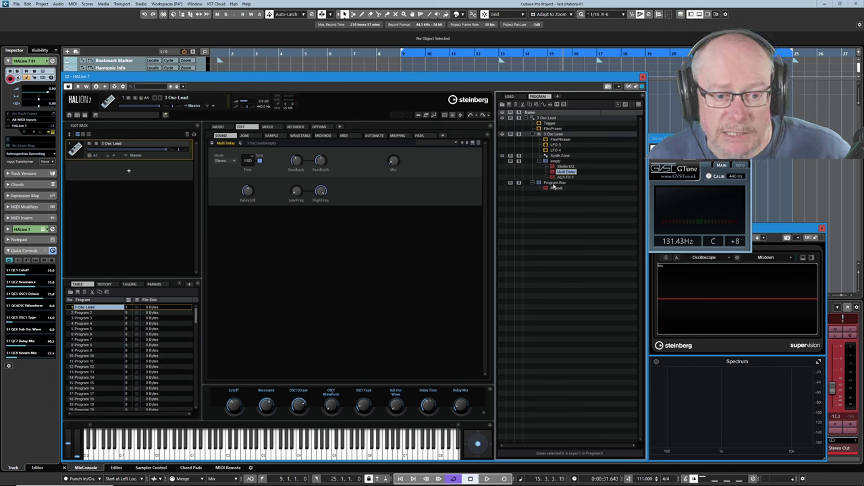
pyautogui.click(554, 188)
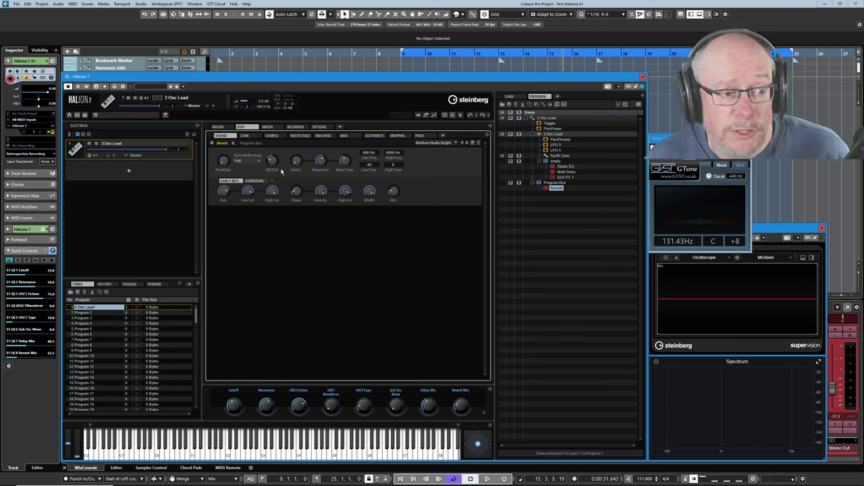
pyautogui.click(397, 136)
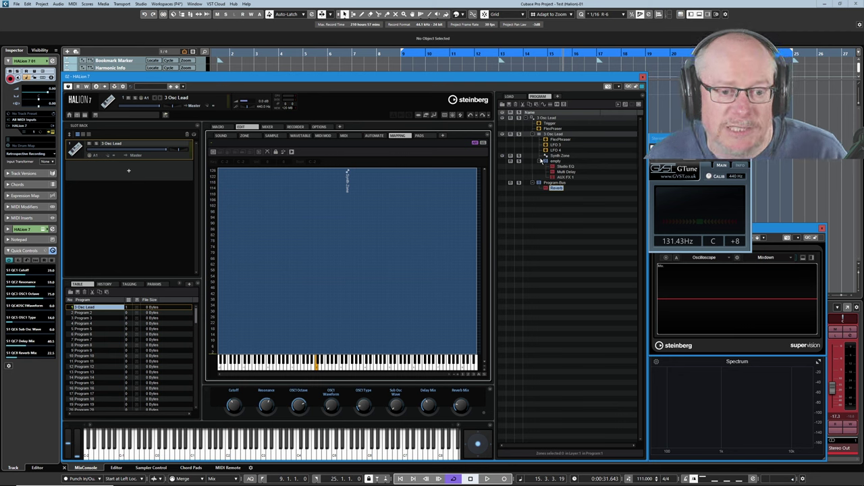
# Page through the MIDI, MIDI MOD and Wavetable pages to the empty Sample editor.
pyautogui.click(350, 136)
pyautogui.click(321, 136)
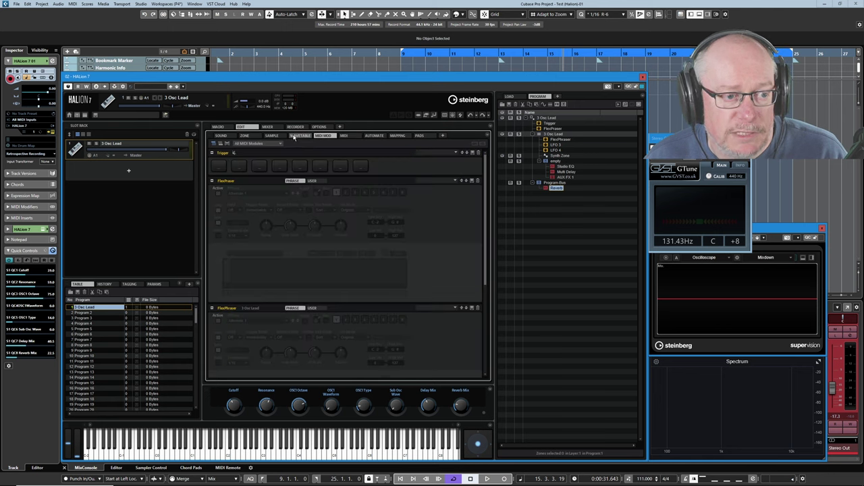
pyautogui.click(294, 137)
pyautogui.click(272, 136)
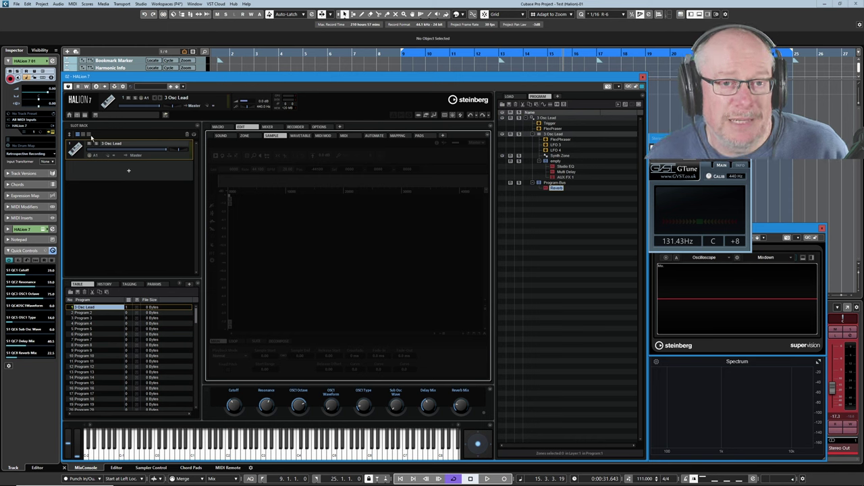
# Load the custom standard screen set, returning to 3 Osc Lead's zone page.
pyautogui.click(85, 116)
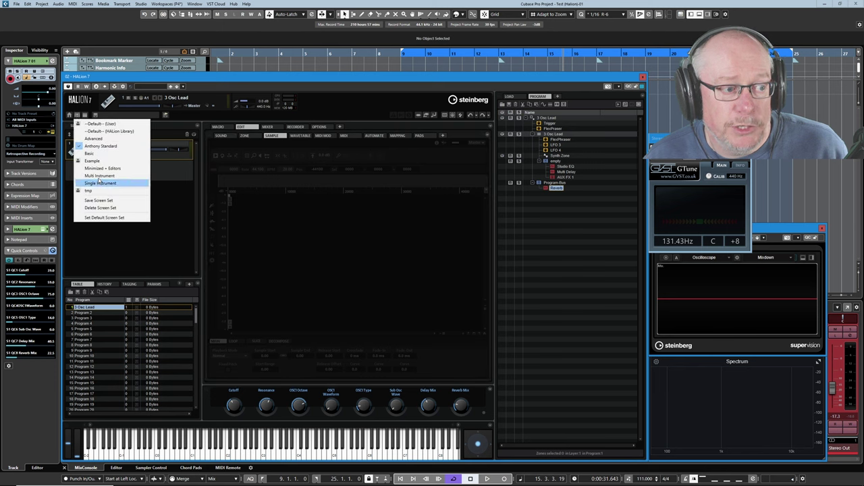
pyautogui.click(94, 146)
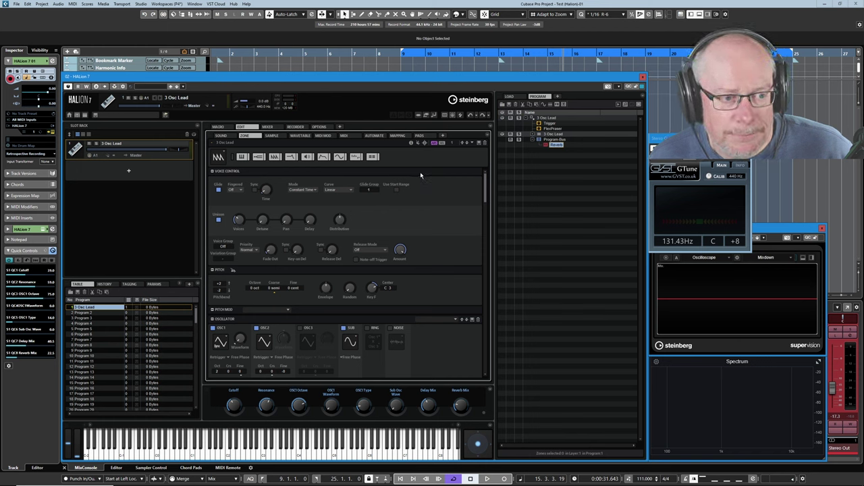
# List the Anima library's programs and confirm 3 Osc Lead has no macro page.
pyautogui.click(509, 97)
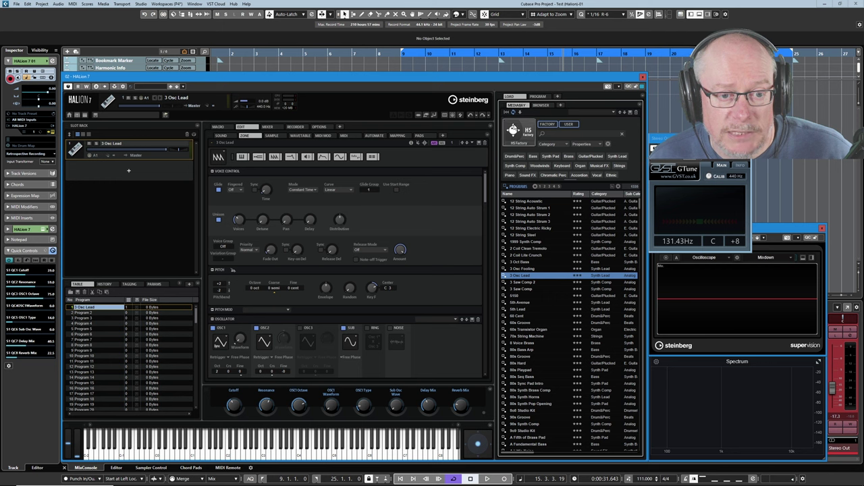
pyautogui.click(514, 130)
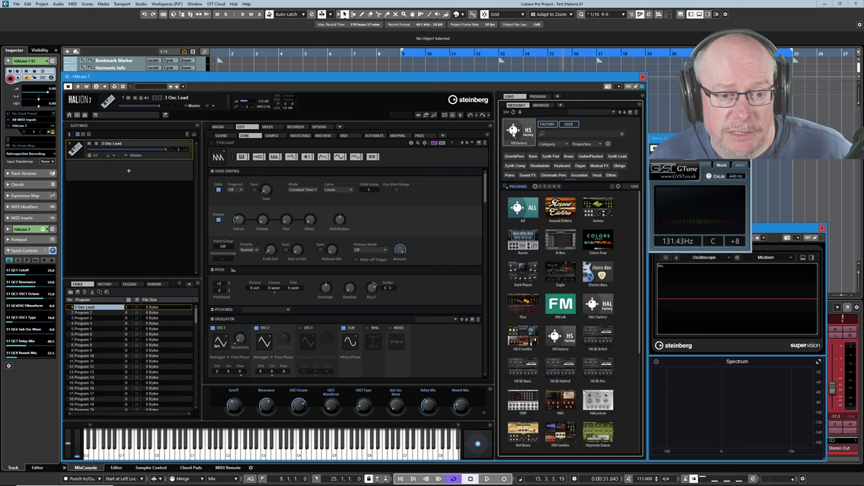
pyautogui.click(599, 209)
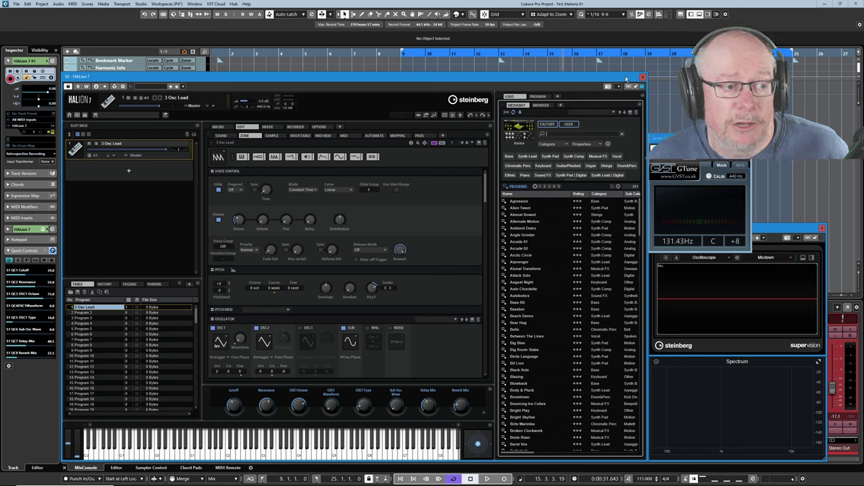
pyautogui.click(219, 128)
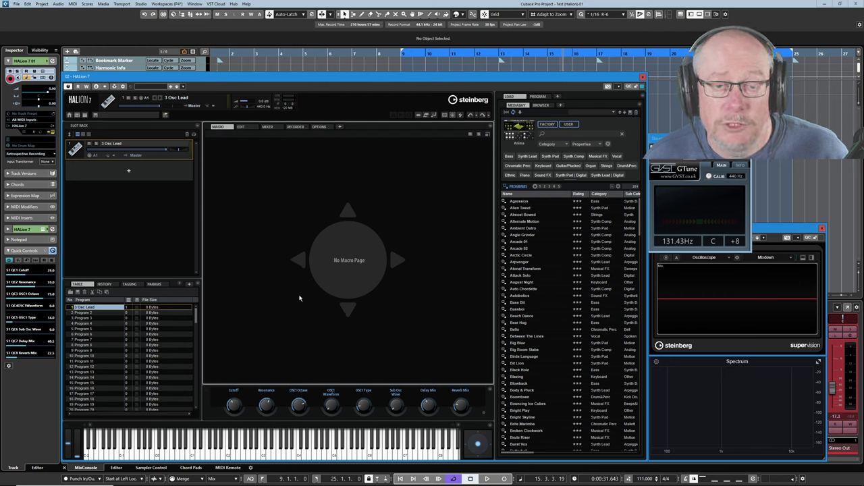
pyautogui.click(241, 127)
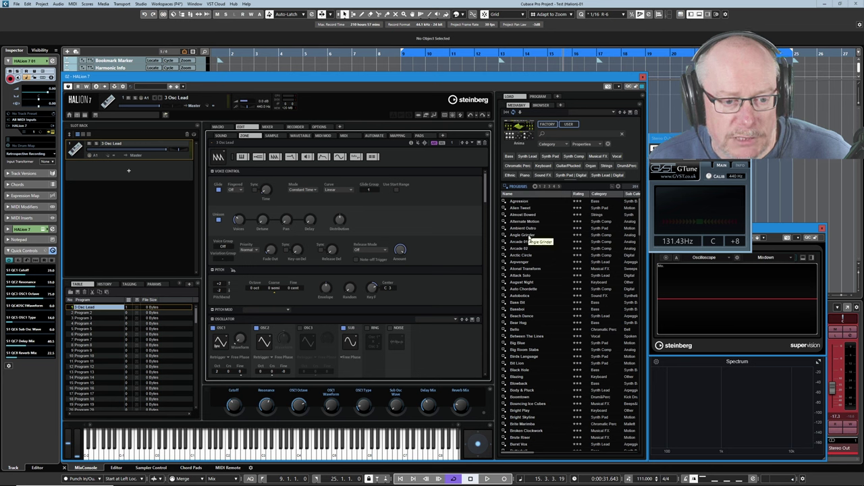
# Load Angle Grinder from Anima and display its Echoing Foam macro page.
pyautogui.doubleClick(531, 236)
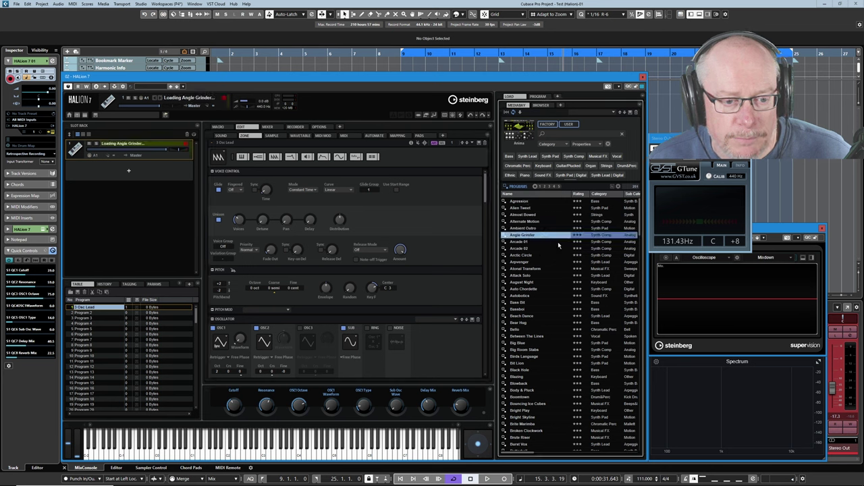
pyautogui.click(219, 127)
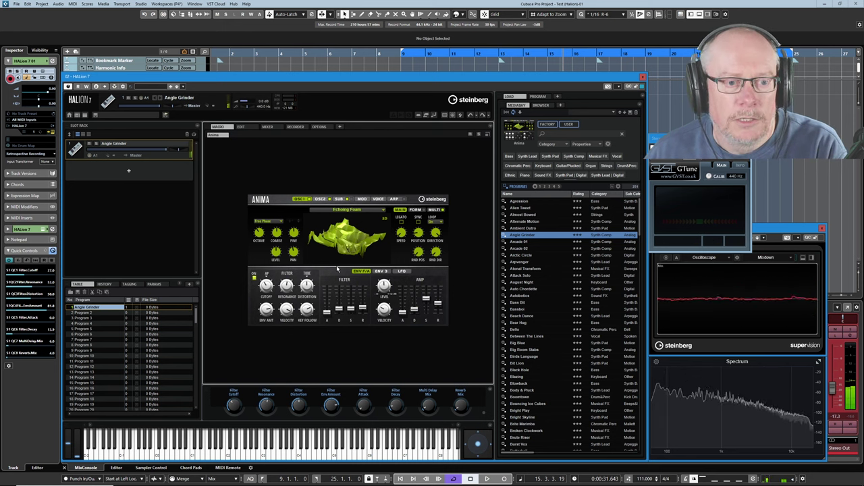
# Rotate the 3D wavetable top-down, adjust its Speed, and show Angle Grinder's program tree.
pyautogui.moveTo(368, 234); pyautogui.dragTo(401, 240)
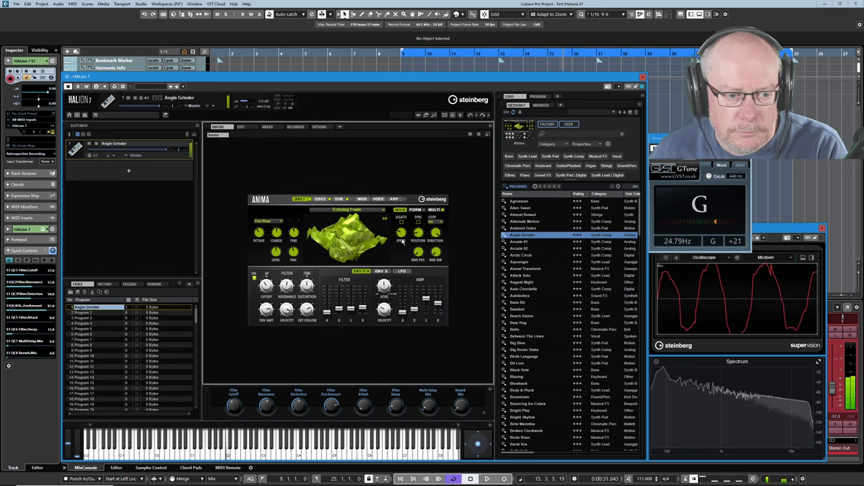
pyautogui.moveTo(402, 233)
pyautogui.mouseDown()
pyautogui.moveTo(399, 202)
pyautogui.moveTo(398, 238)
pyautogui.mouseUp()
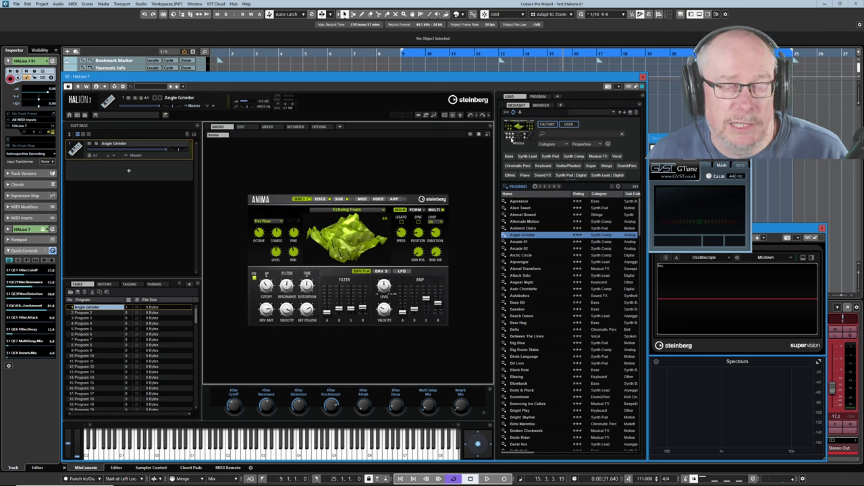
pyautogui.click(538, 96)
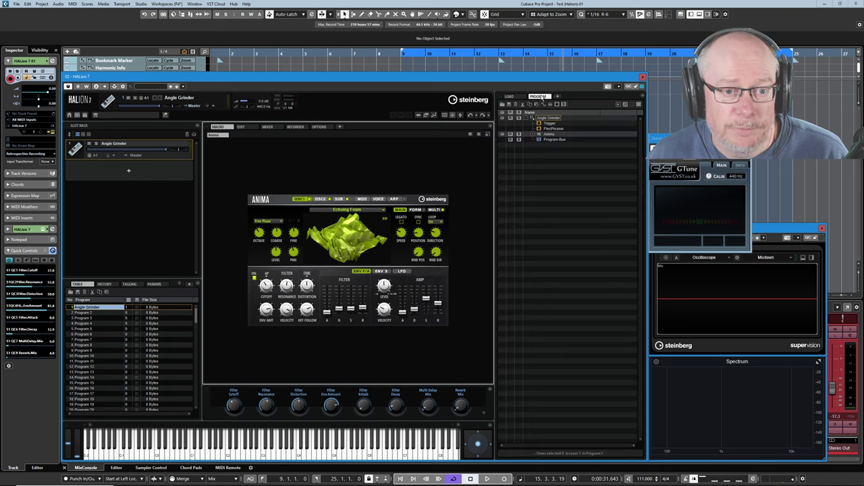
# Expand the Anima layer to show FlexPhraser, LFO A, LFO B, Anima and Anima-Bus, then select Zone.
pyautogui.click(533, 135)
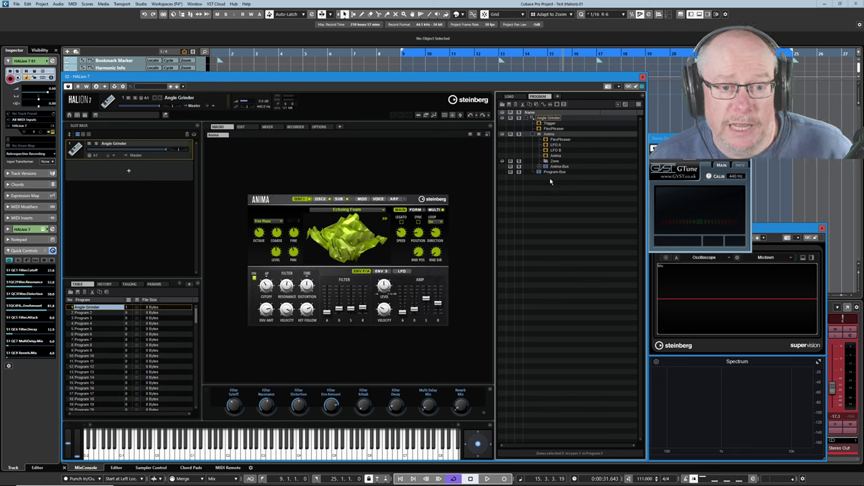
pyautogui.click(532, 135)
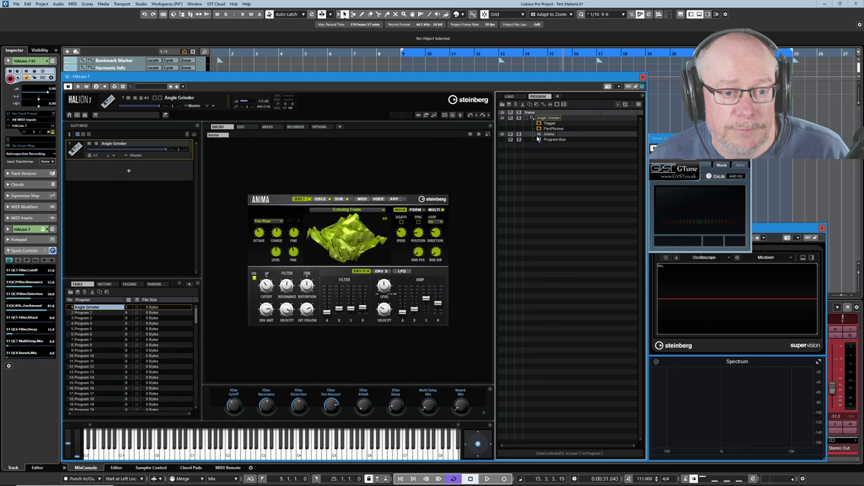
pyautogui.click(532, 135)
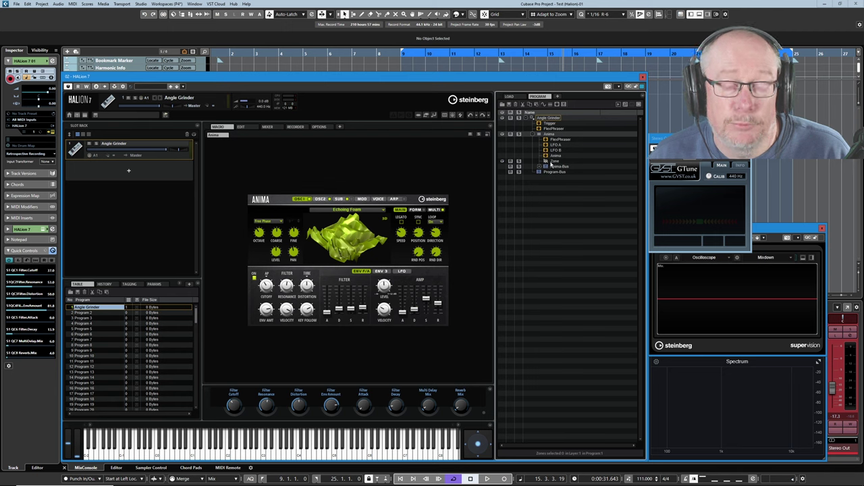
pyautogui.click(551, 161)
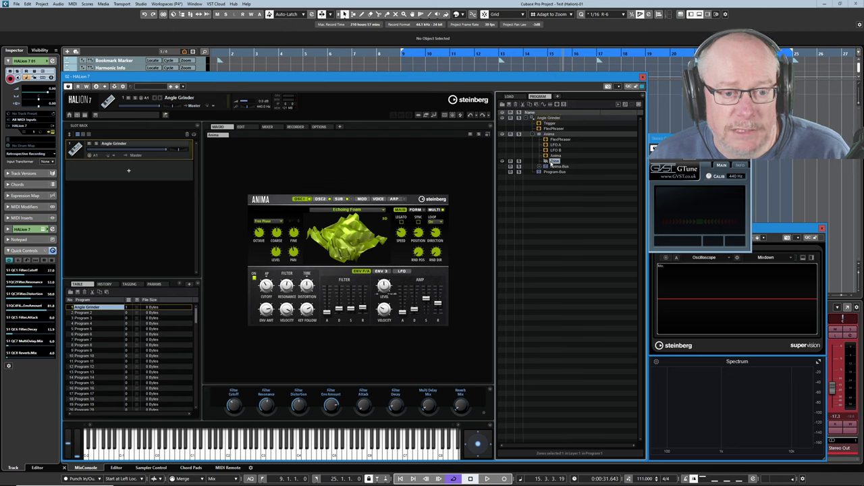
# View the Anima zone's Echoing Foam wavetable, then scroll its pitch and Tube Drive filter settings.
pyautogui.click(240, 127)
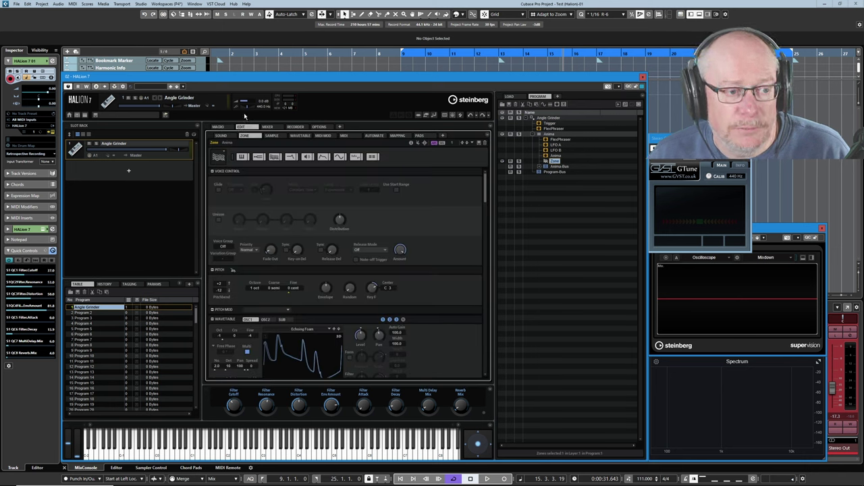
pyautogui.click(298, 135)
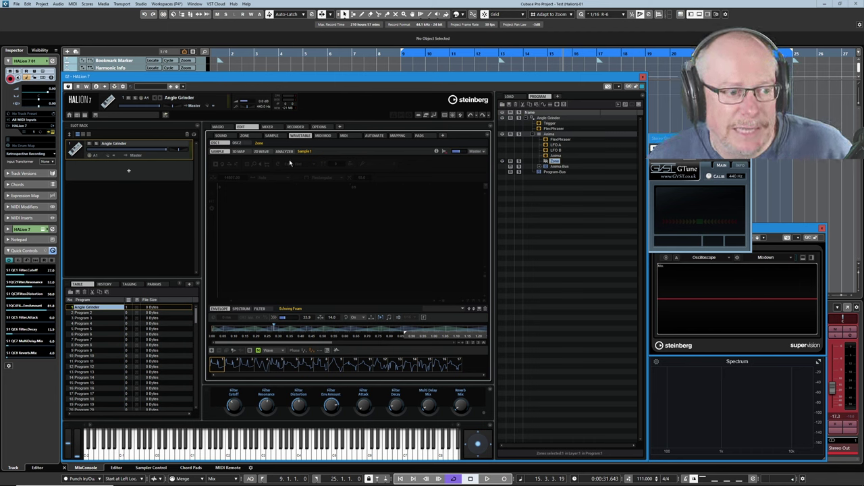
pyautogui.click(247, 137)
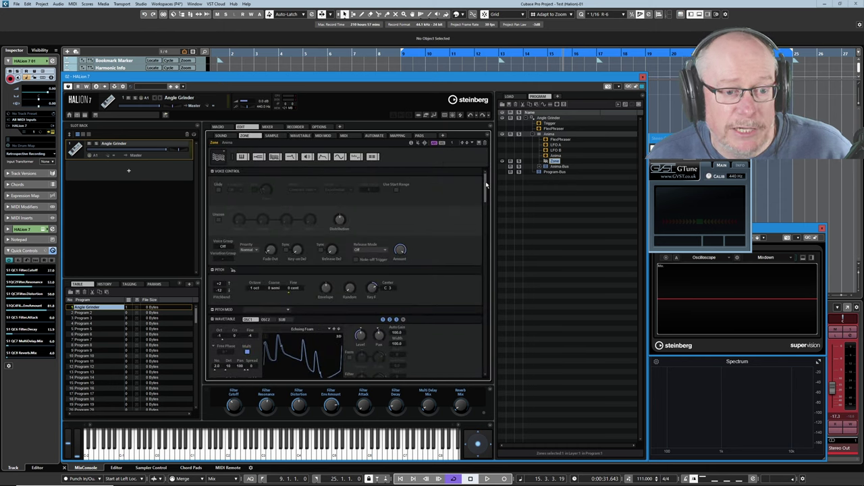
pyautogui.moveTo(487, 181); pyautogui.dragTo(486, 197)
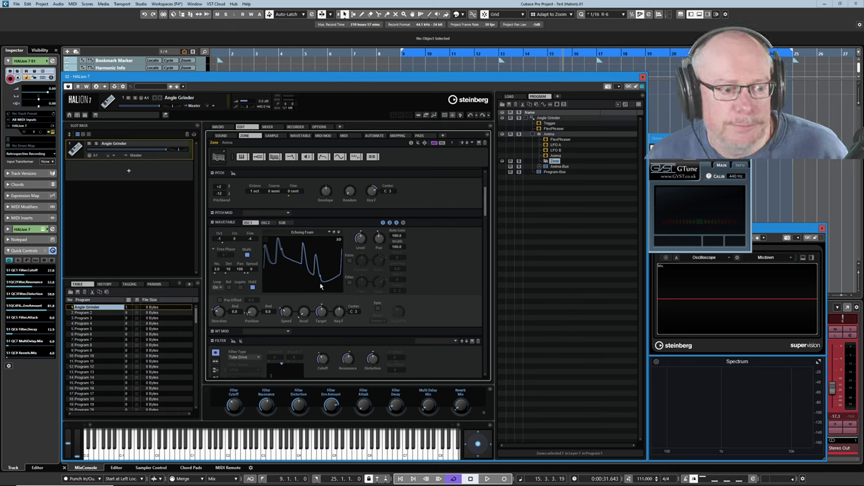
# Review the zone type menu without changing it, then bring back the MediaBay load browser.
pyautogui.scroll(3, 324, 264)
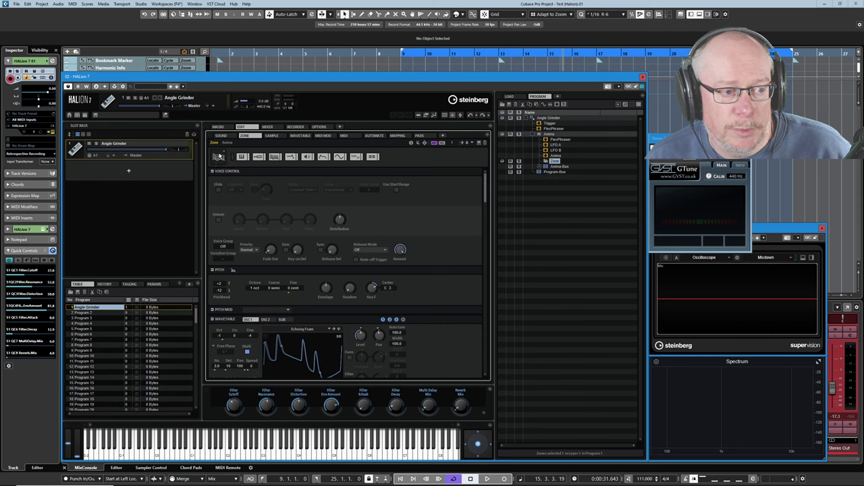
pyautogui.click(218, 158)
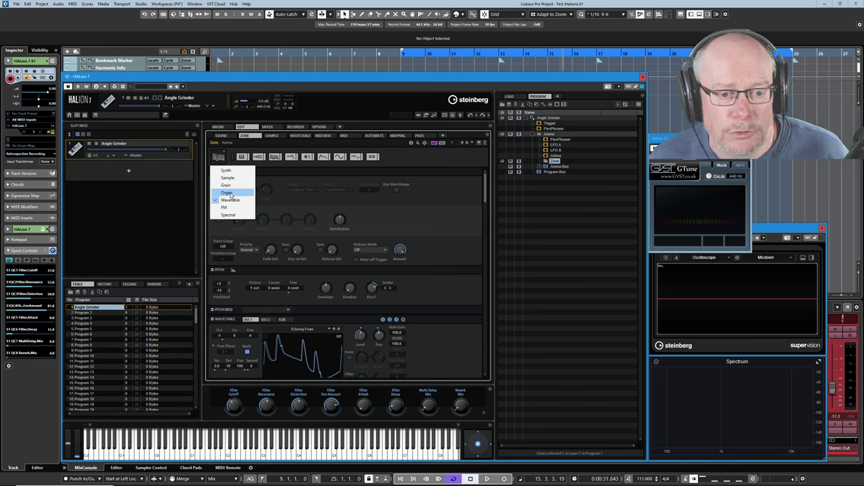
pyautogui.click(521, 256)
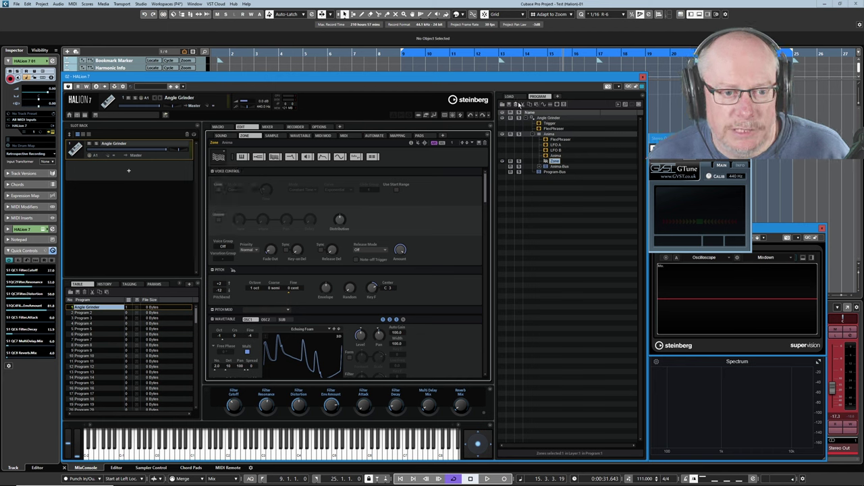
pyautogui.click(510, 96)
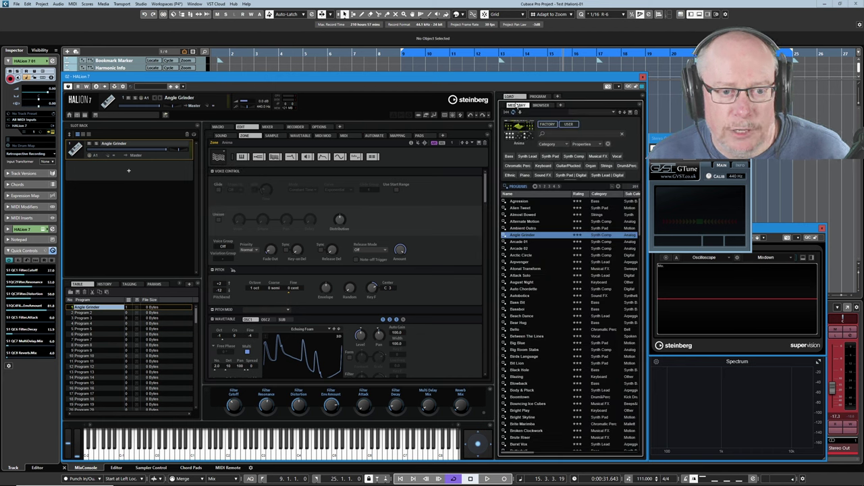
# Search all libraries for 'hexagon' and load the Hexagon program into the first slot.
pyautogui.click(519, 128)
pyautogui.click(520, 207)
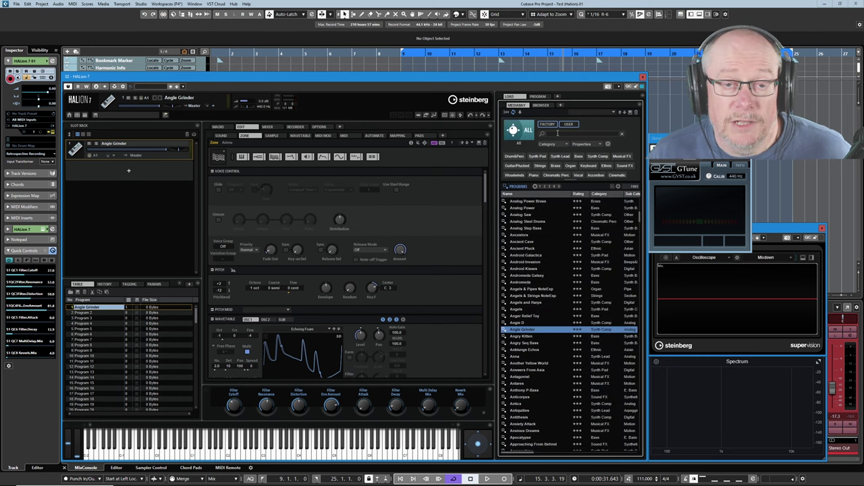
pyautogui.click(558, 133)
pyautogui.write('hexagon')
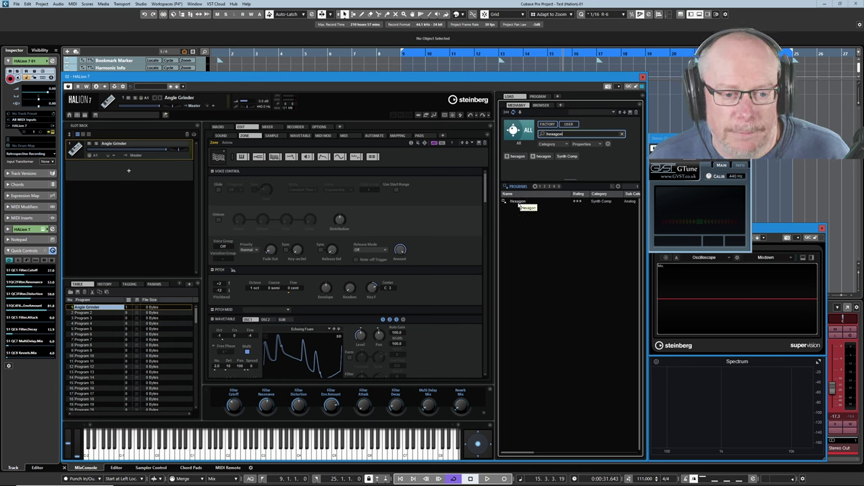
pyautogui.doubleClick(519, 202)
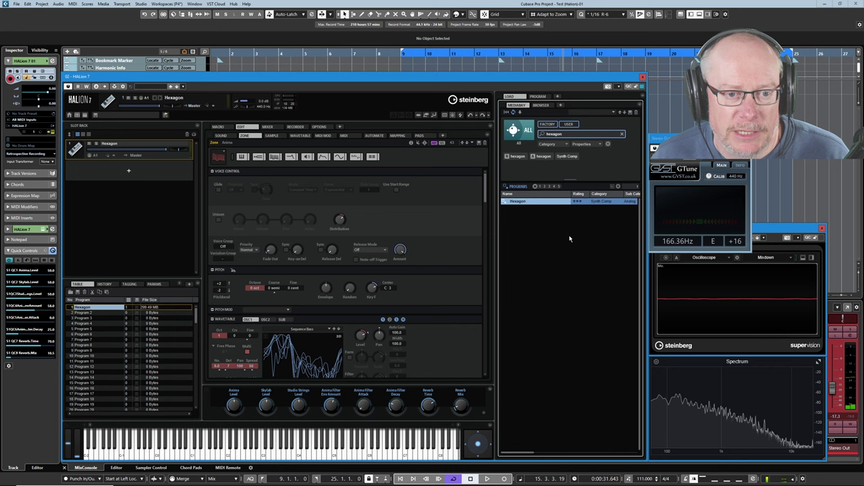
# Expand Hexagon's Anima layer in the program tree, inspect its zone, then select the Hexagon root.
pyautogui.click(538, 97)
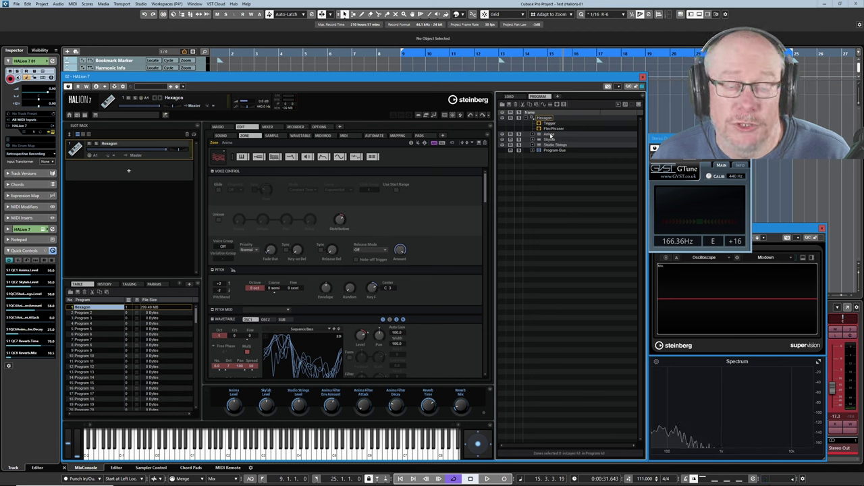
pyautogui.click(533, 135)
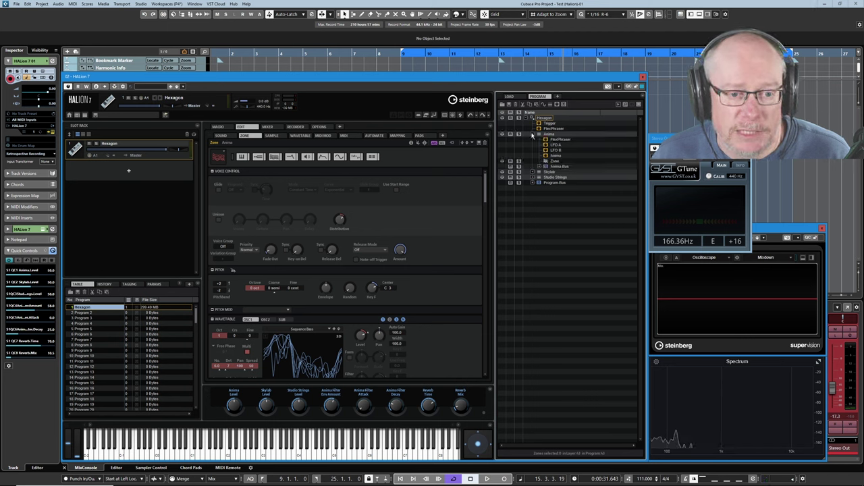
pyautogui.click(554, 163)
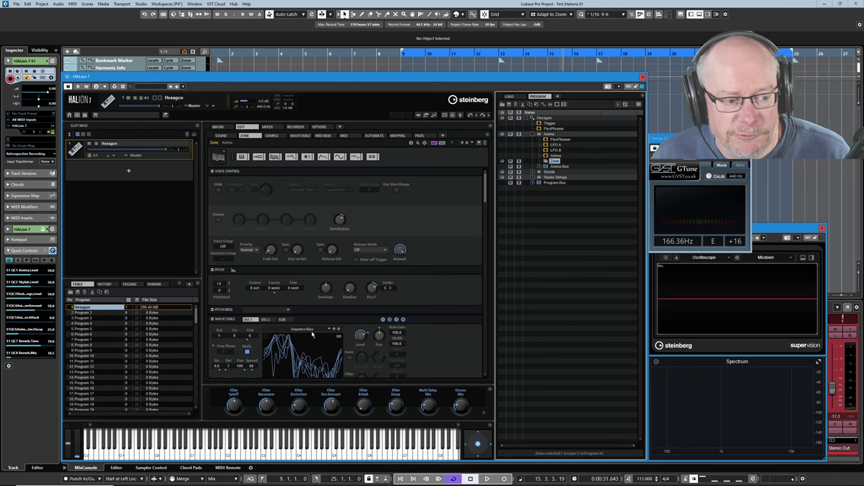
pyautogui.scroll(-1, 305, 356)
pyautogui.scroll(1, 324, 338)
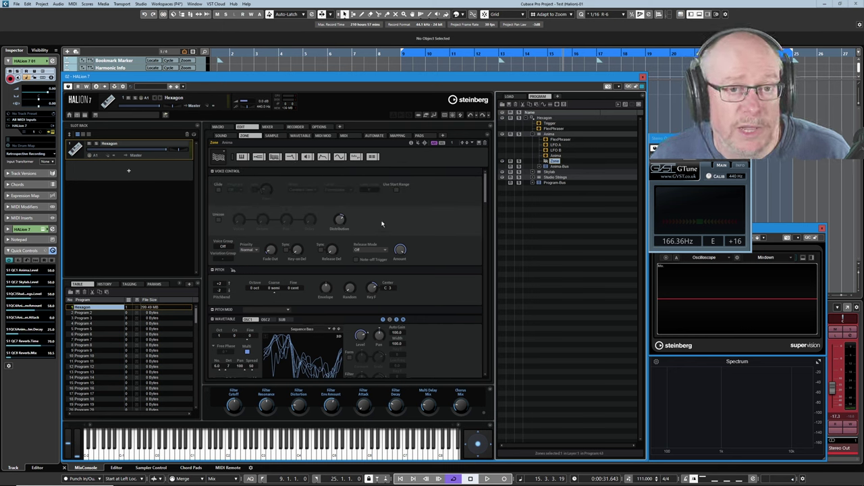
pyautogui.click(544, 119)
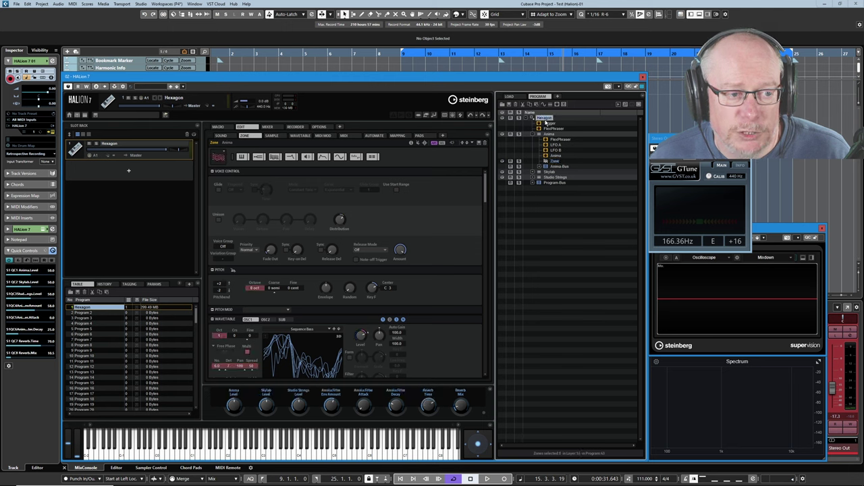
# Show the Anima layer's macro page with its Sequence Bass quick controls.
pyautogui.click(219, 128)
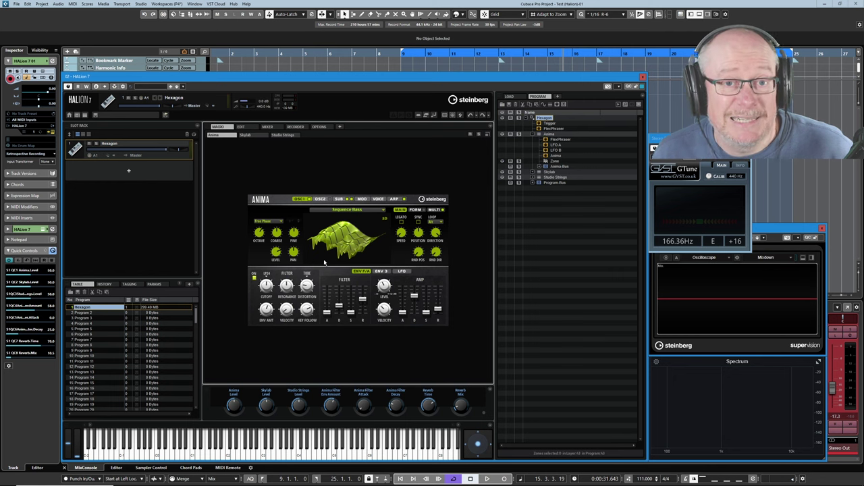
pyautogui.click(549, 135)
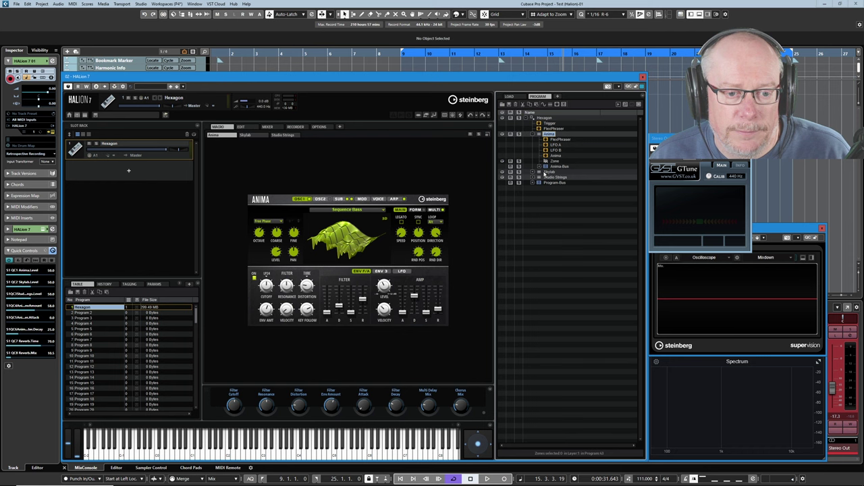
# Select the Skylab layer to show its Soundscape 079 macro page.
pyautogui.click(547, 173)
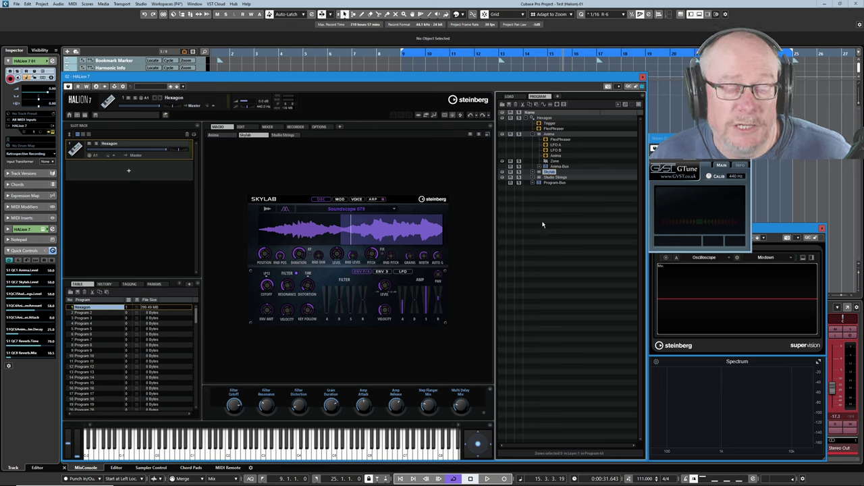
# Select the Studio Strings layer to show its Full Strings Romantic macro page.
pyautogui.click(553, 177)
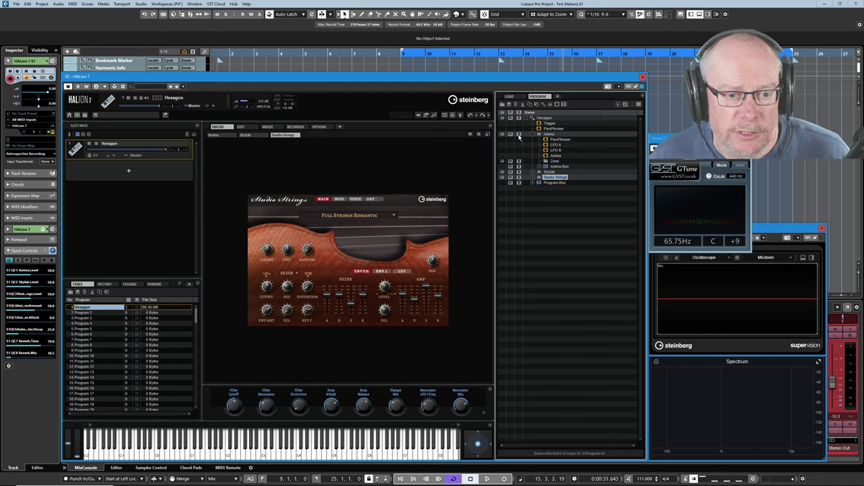
# Open the Anima FlexPhraser on the Sound edit page and change a velocity step value.
pyautogui.click(552, 140)
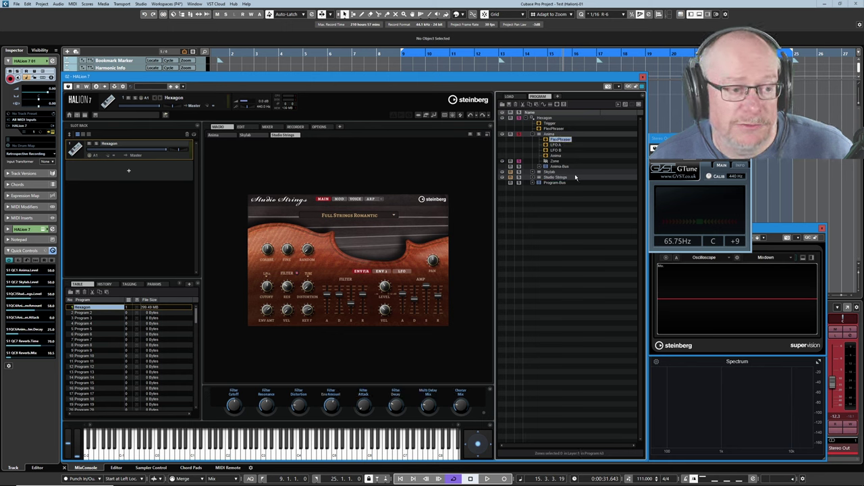
pyautogui.click(241, 126)
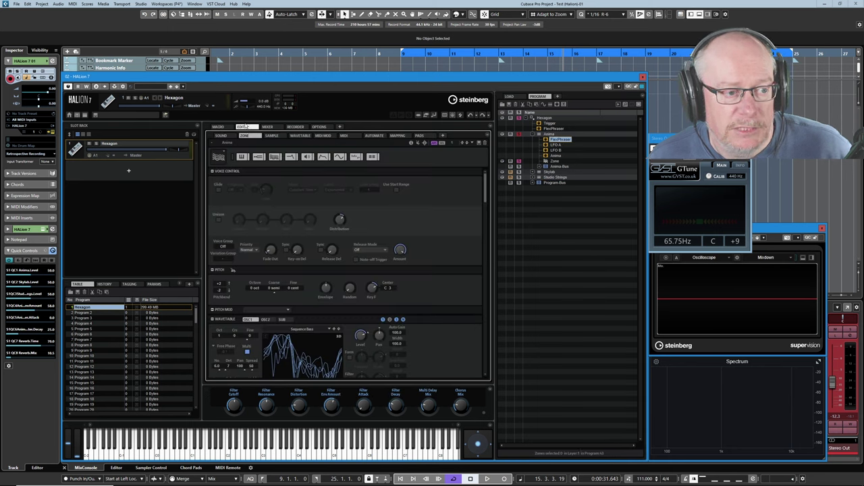
pyautogui.click(222, 136)
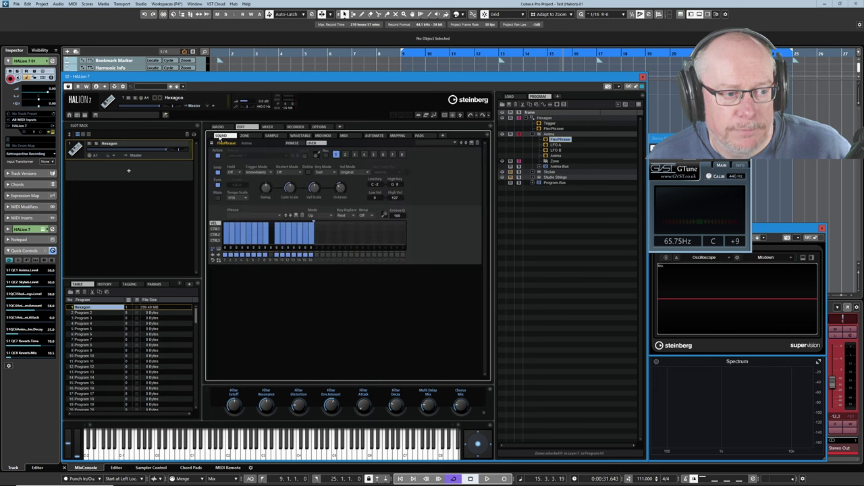
pyautogui.click(239, 250)
pyautogui.scroll(12, 249, 248)
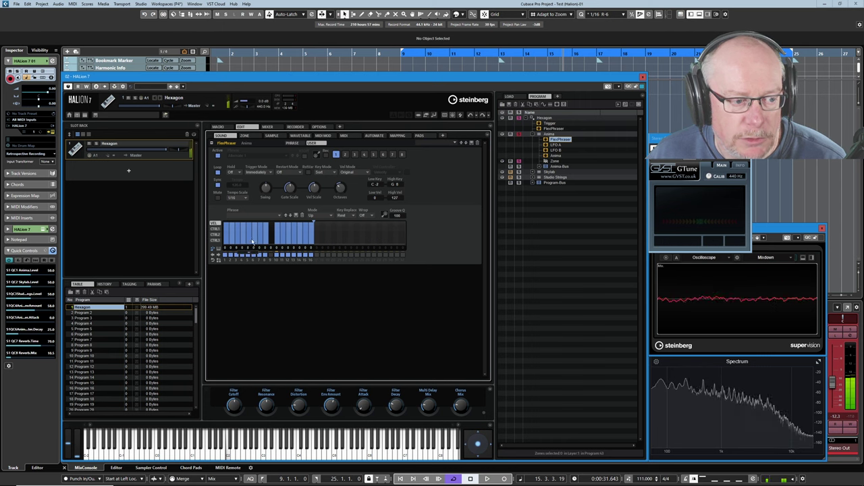